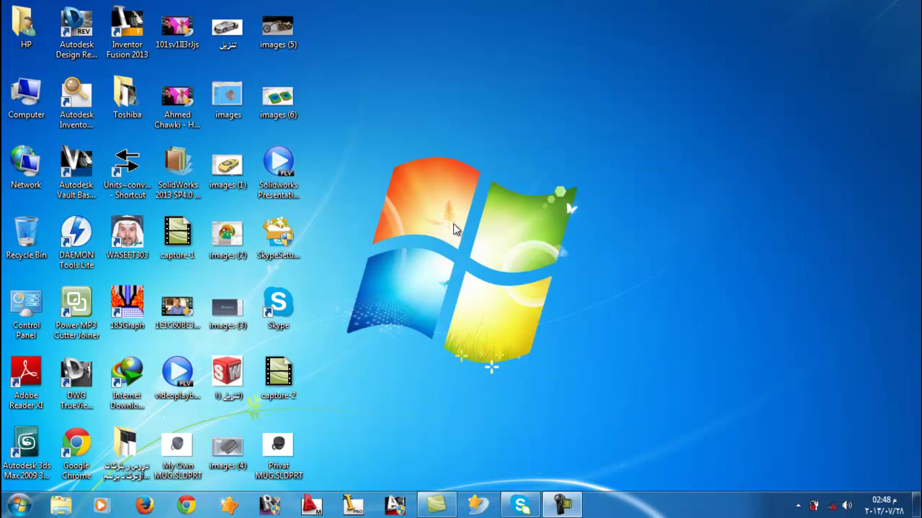
# - Refresh the desktop twice
pyautogui.rightClick(454, 228)
pyautogui.click(488, 261)
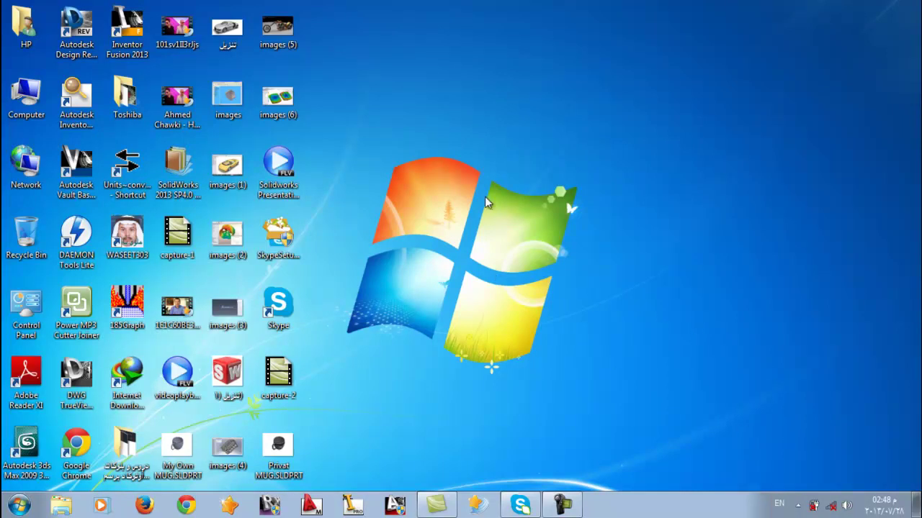
pyautogui.rightClick(455, 153)
pyautogui.click(484, 190)
# - Open the TOSHIBA EXT (I:) drive from Computer
pyautogui.doubleClick(26, 98)
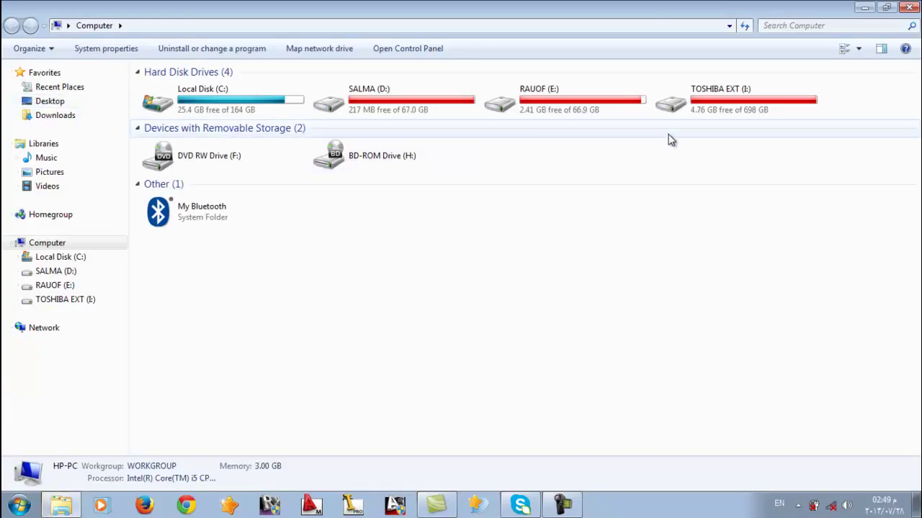
pyautogui.click(742, 100)
pyautogui.doubleClick(741, 101)
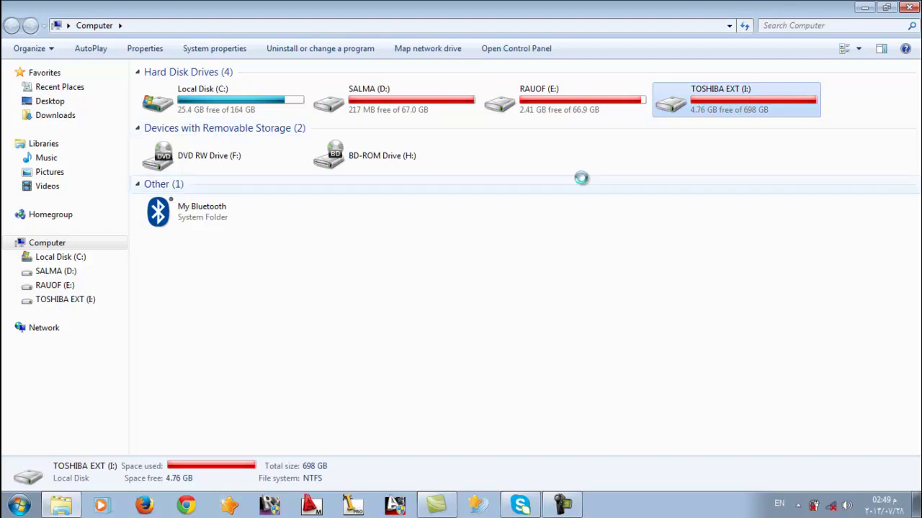
pyautogui.scroll(-3, 583, 183)
pyautogui.scroll(-4, 583, 183)
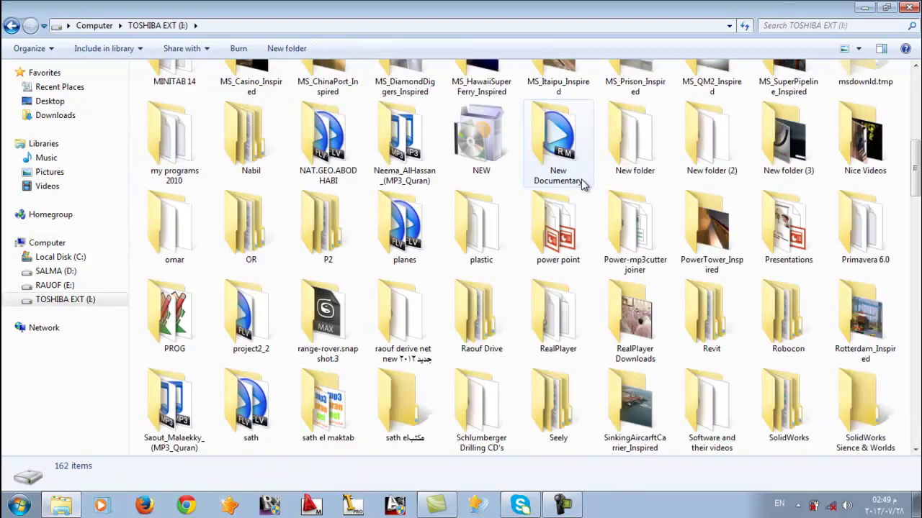
pyautogui.scroll(-3, 583, 184)
# - Open SolidWorks > Program source > SolidWorks_2013_SP0.0_x32, show large icons, and select setup
pyautogui.doubleClick(788, 130)
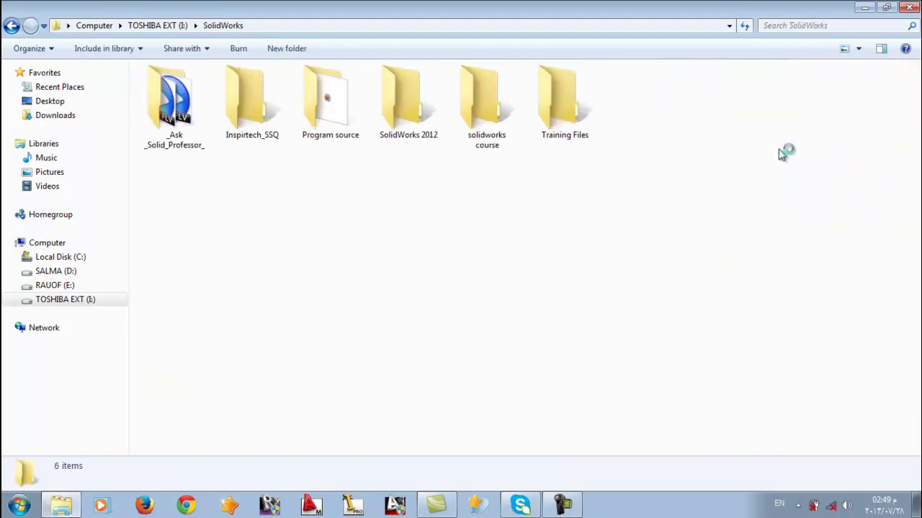
pyautogui.doubleClick(337, 119)
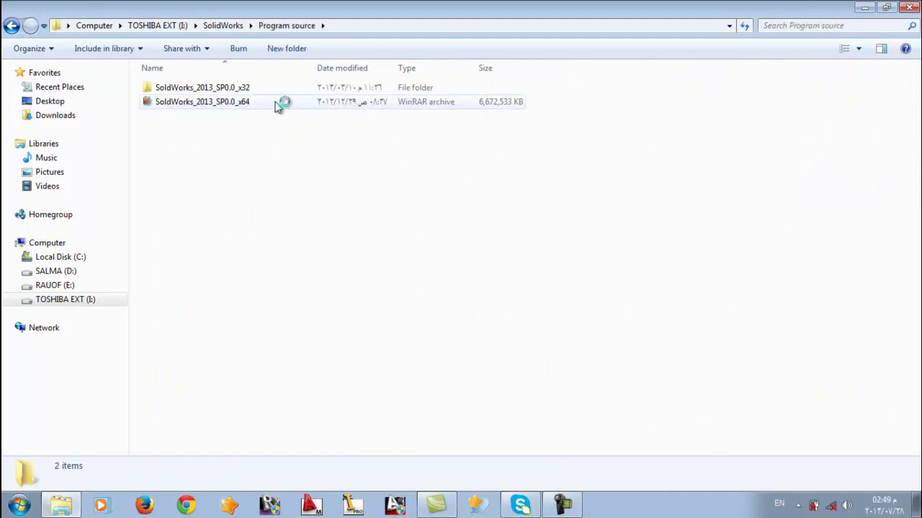
pyautogui.doubleClick(268, 94)
pyautogui.doubleClick(250, 89)
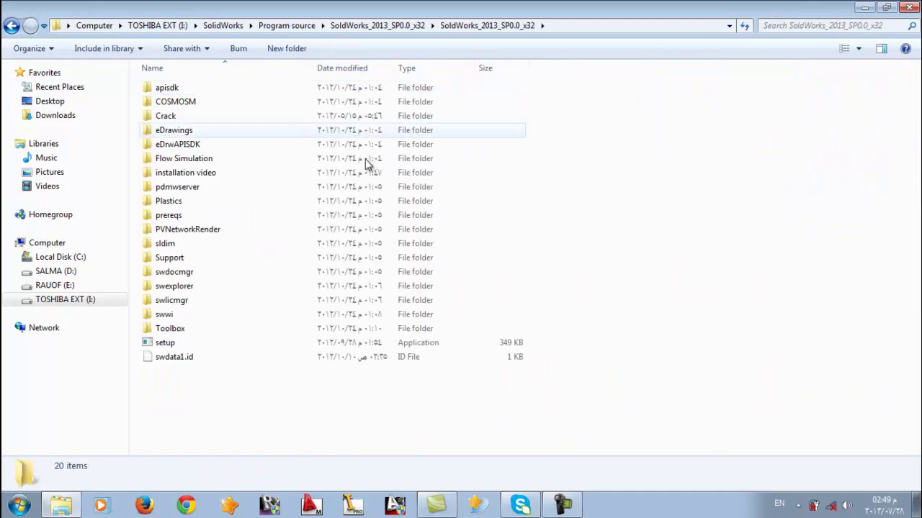
pyautogui.click(845, 49)
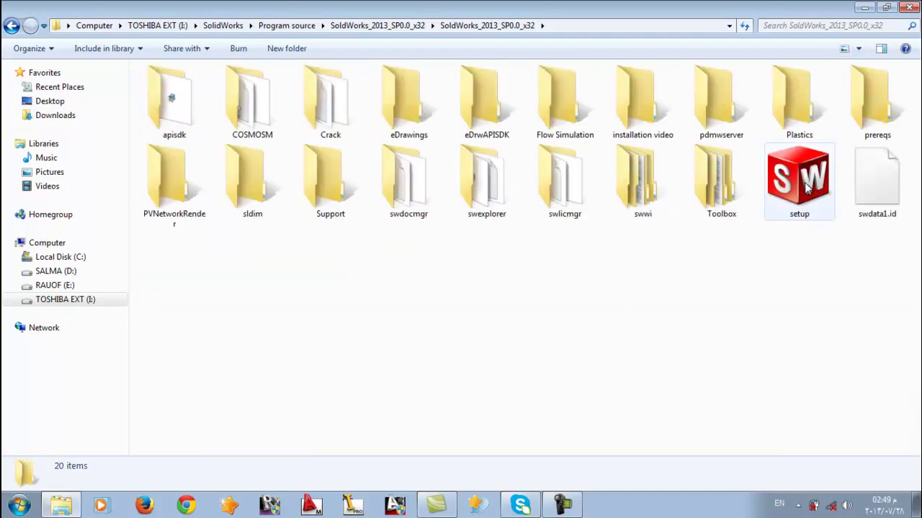
pyautogui.click(807, 187)
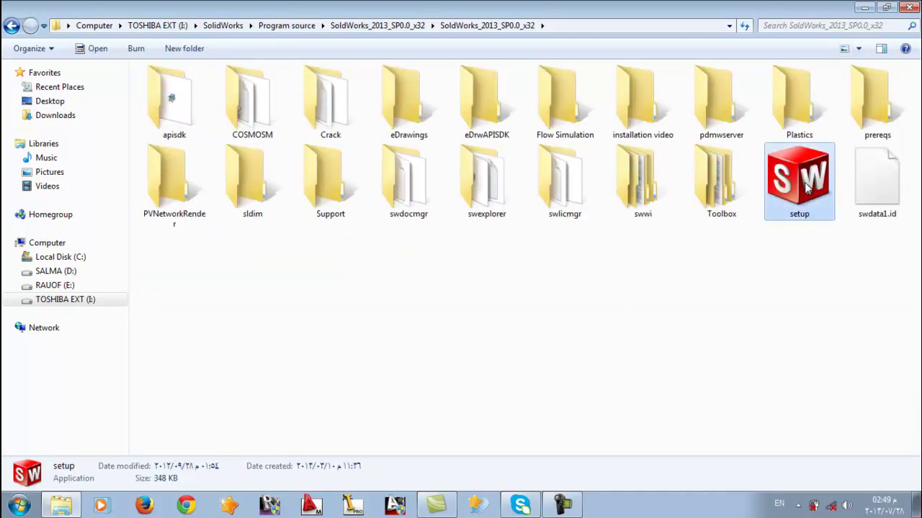
# - Launch setup, advance the Individual install to the Serial Number page, then minimize the installer
pyautogui.doubleClick(807, 187)
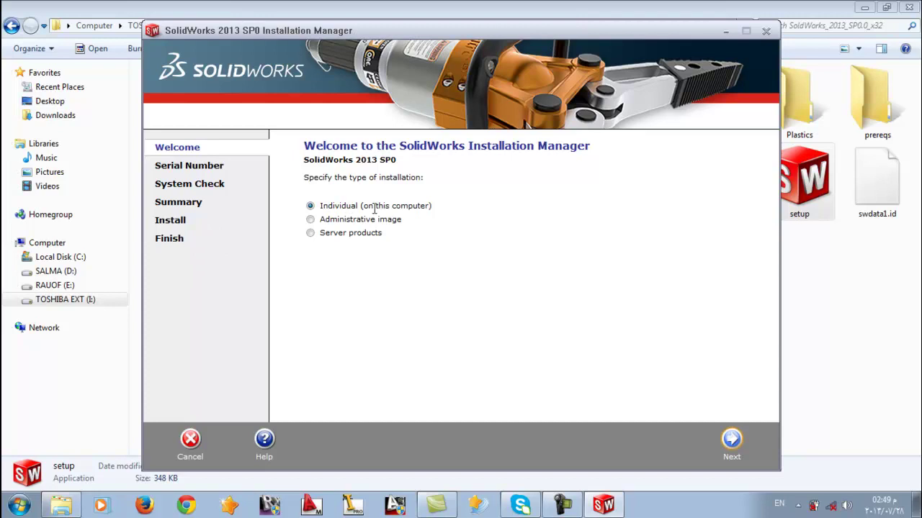
pyautogui.click(729, 439)
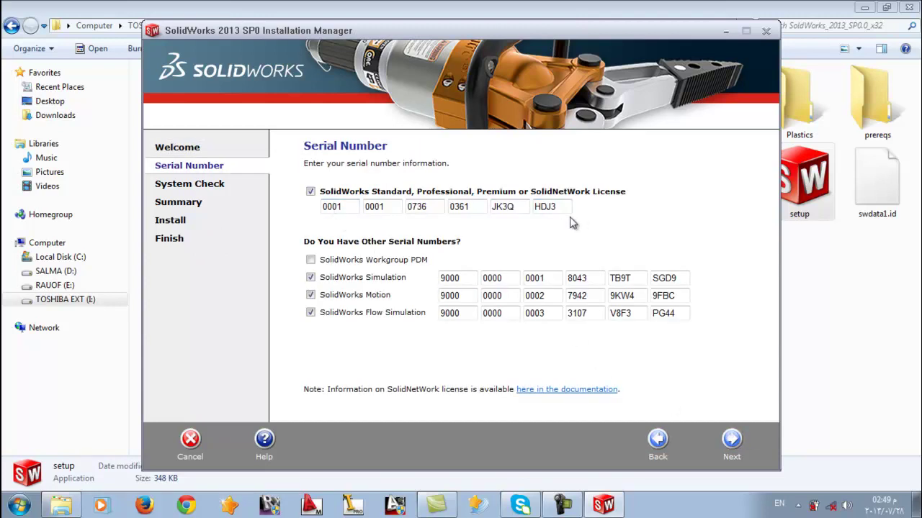
pyautogui.click(725, 31)
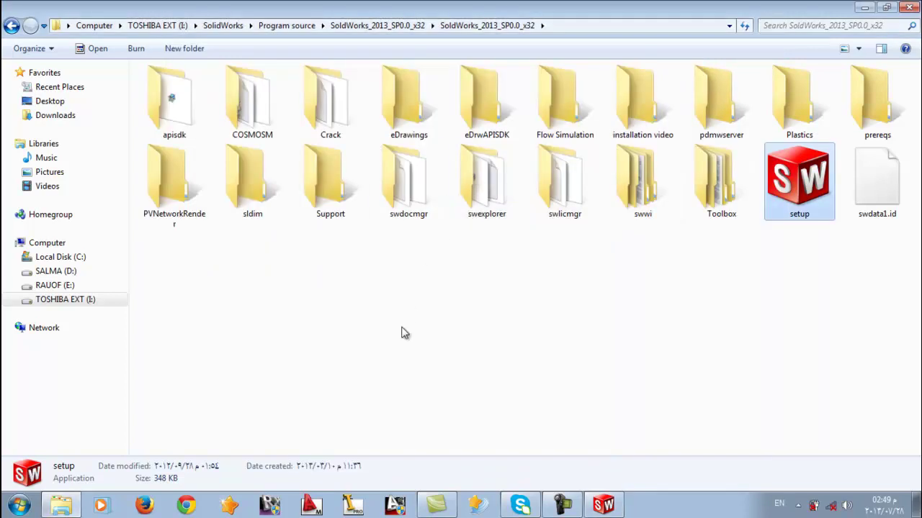
# - Select the SolidWorks serial line in the Crack folder's !readme, then return to the installer
pyautogui.doubleClick(320, 99)
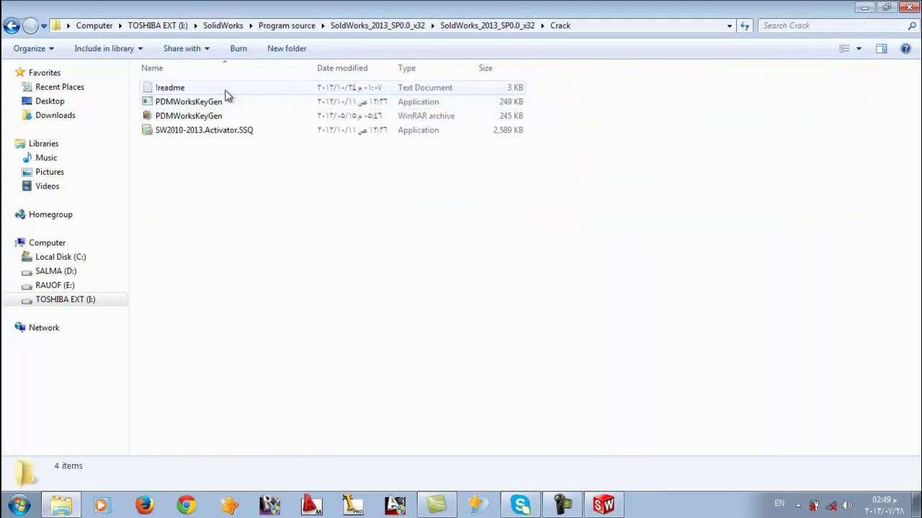
pyautogui.doubleClick(220, 89)
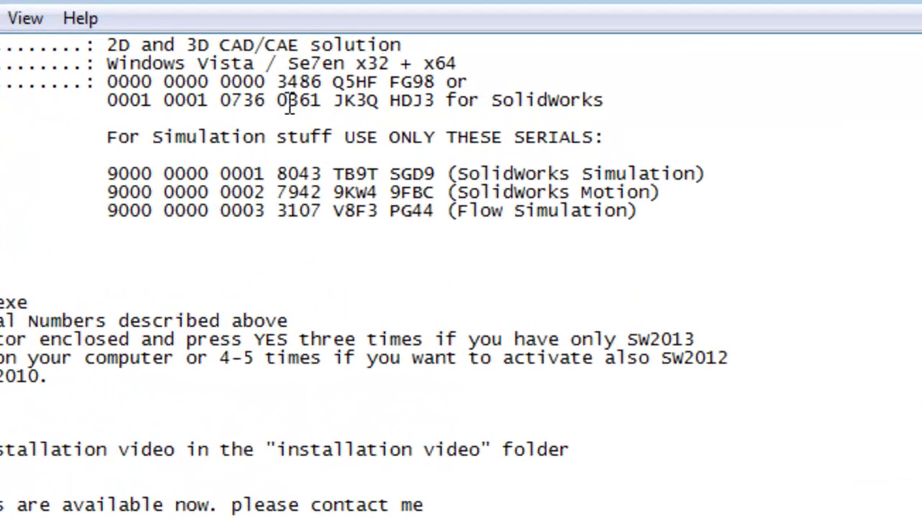
pyautogui.doubleClick(396, 164)
pyautogui.moveTo(99, 97); pyautogui.dragTo(264, 118)
pyautogui.click(265, 117)
pyautogui.moveTo(89, 98); pyautogui.dragTo(435, 101)
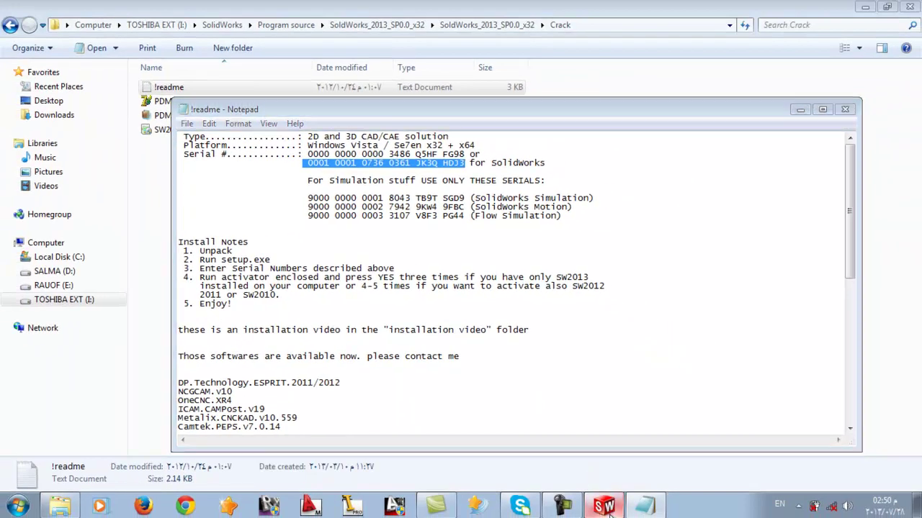
pyautogui.click(603, 506)
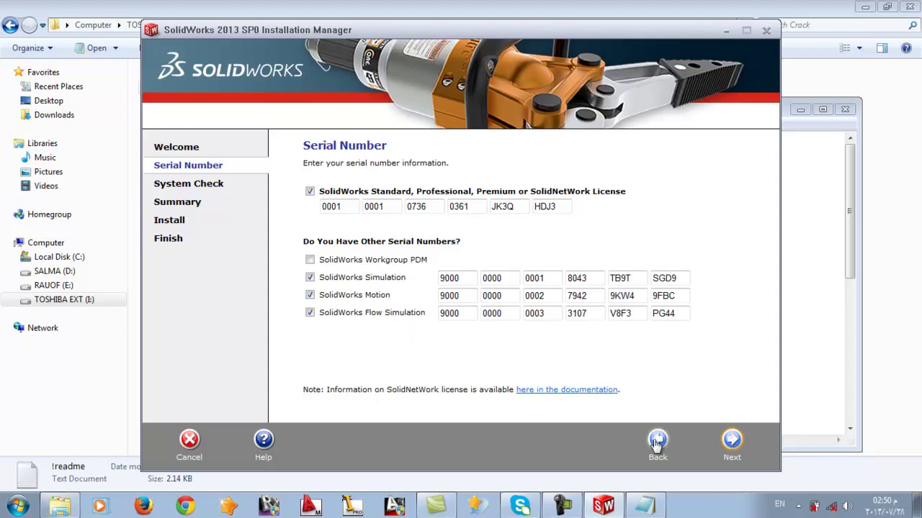
# - Accept the serial numbers and continue offline past the server connection error
pyautogui.click(732, 441)
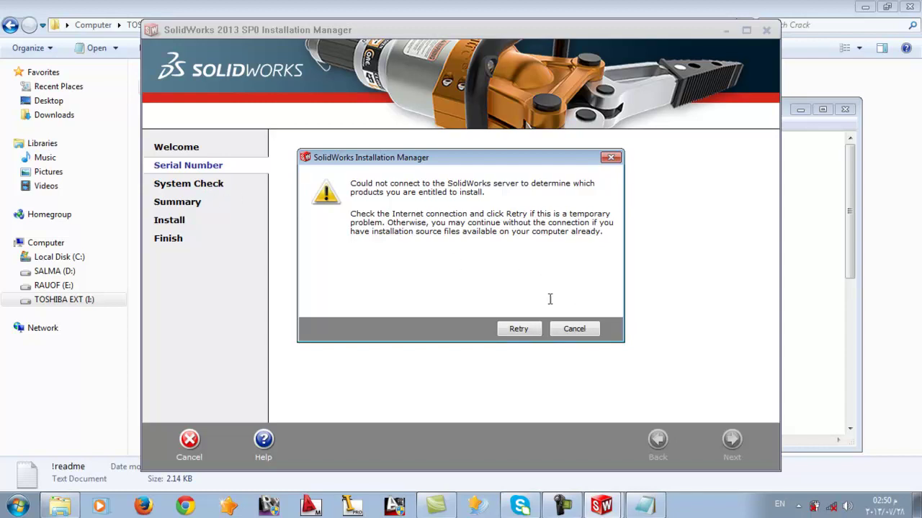
pyautogui.click(575, 331)
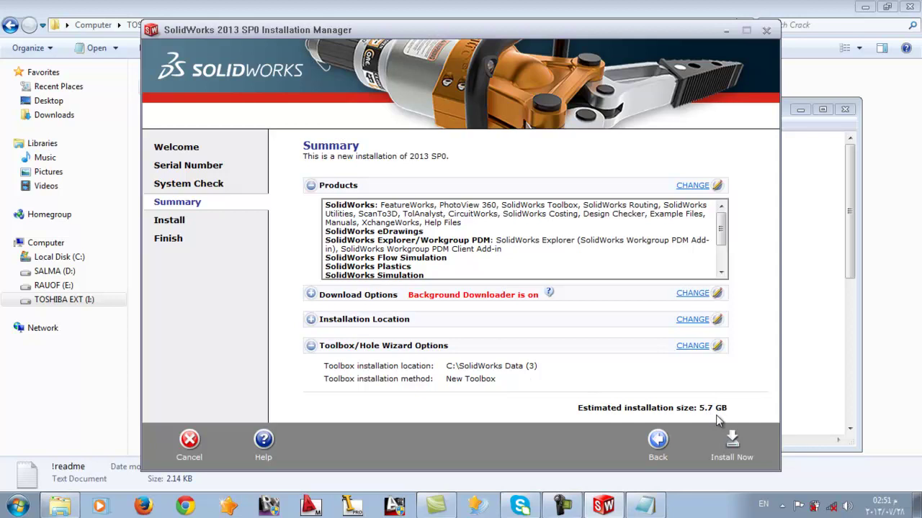
# - Start the installation and minimize the !readme Notepad and Explorer windows
pyautogui.click(734, 442)
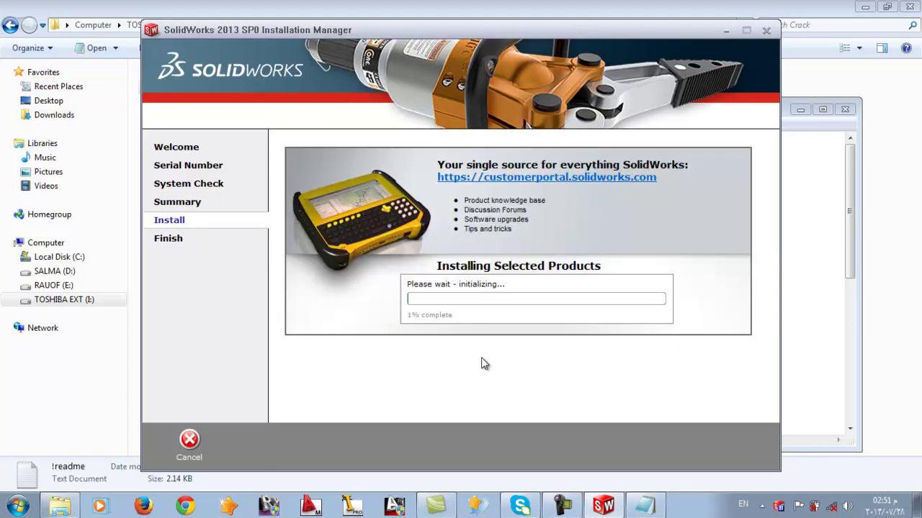
pyautogui.click(798, 128)
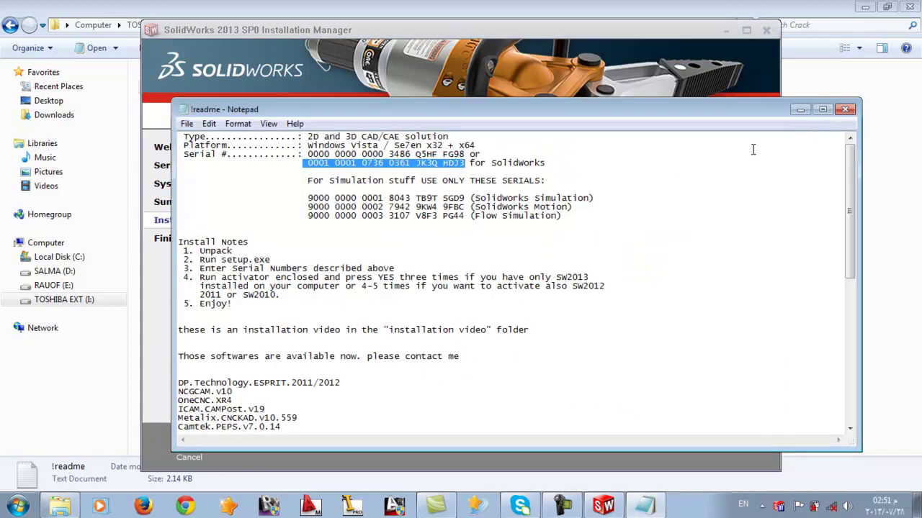
pyautogui.click(799, 111)
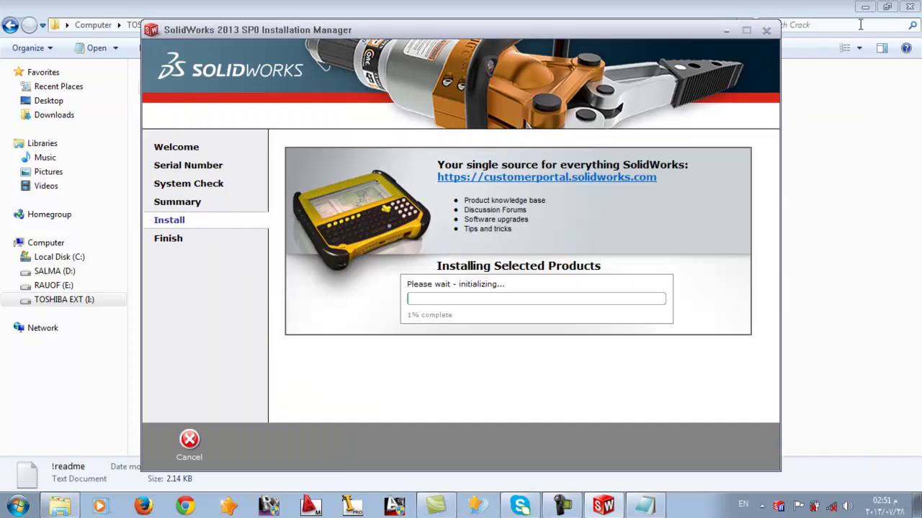
pyautogui.click(865, 8)
# - Nudge the installer window right, refresh the desktop, and reactivate the installer
pyautogui.moveTo(515, 38); pyautogui.dragTo(561, 39)
pyautogui.rightClick(506, 5)
pyautogui.click(548, 37)
pyautogui.click(501, 382)
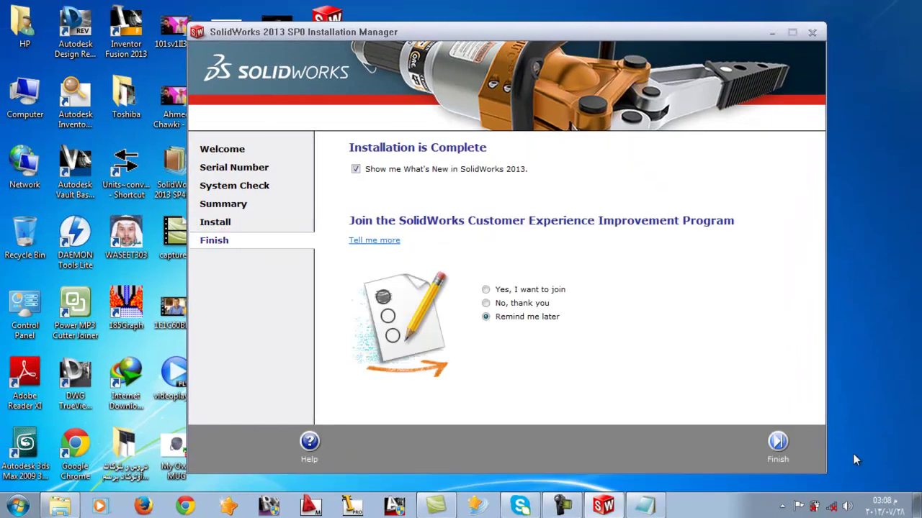
# - Refresh the desktop and finish the installation, closing the Installation Manager
pyautogui.rightClick(856, 266)
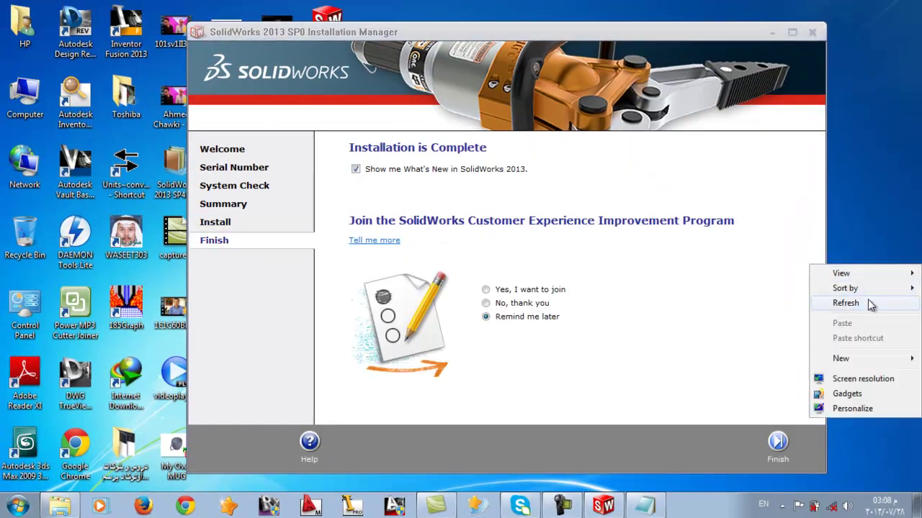
pyautogui.click(870, 303)
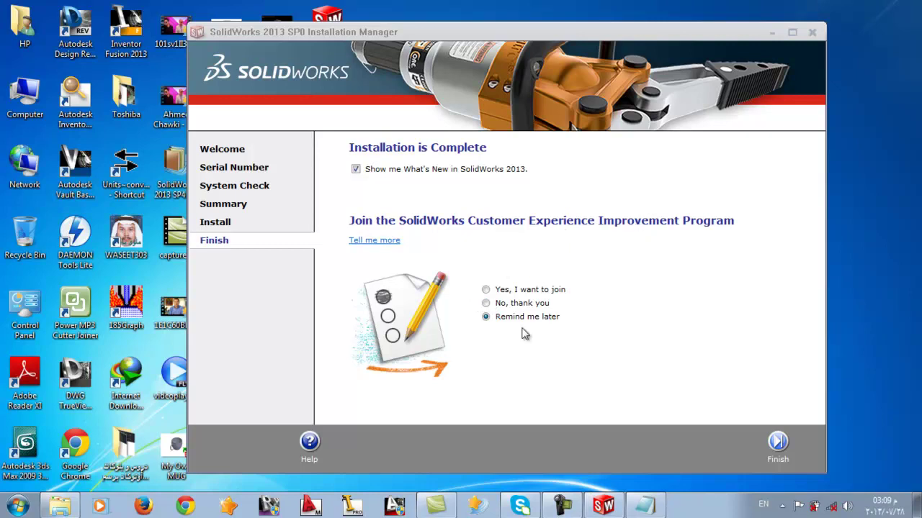
pyautogui.click(777, 442)
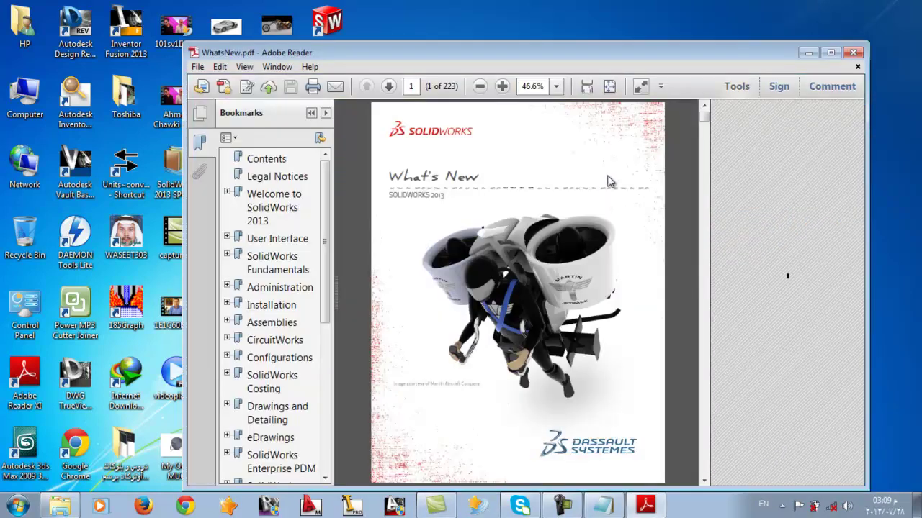
# - Save the What's New PDF as a WhatsNew text file on the Desktop
pyautogui.click(830, 52)
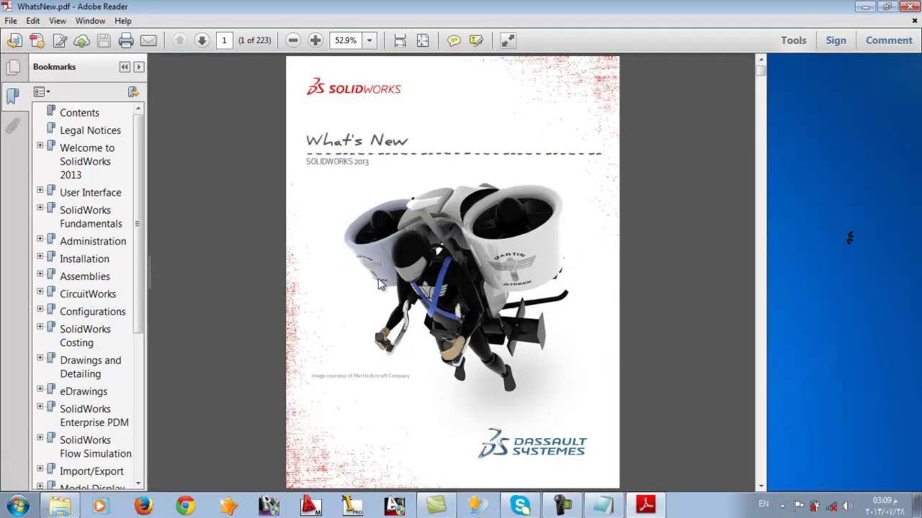
pyautogui.scroll(-5, 310, 273)
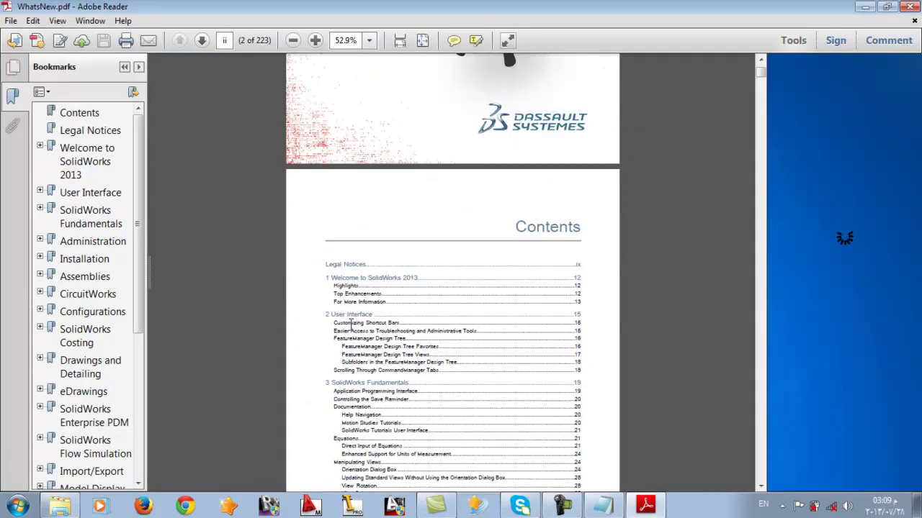
pyautogui.scroll(5, 350, 324)
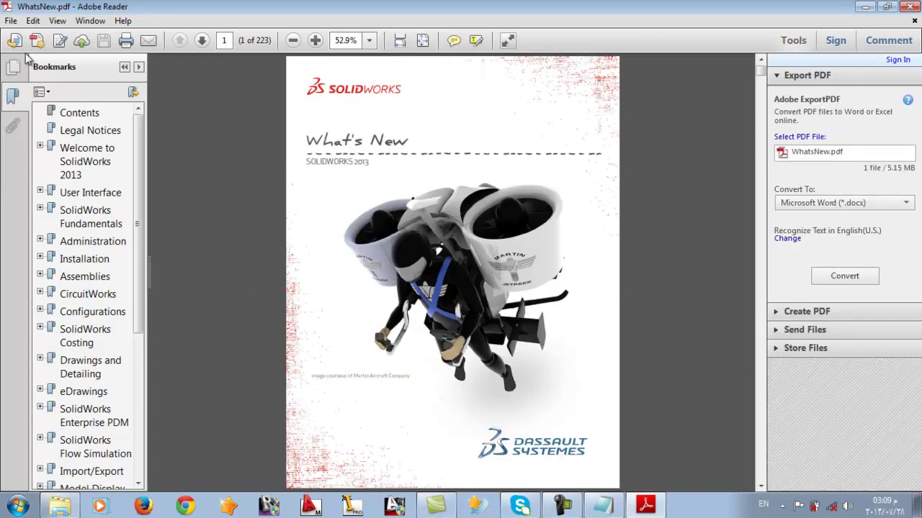
pyautogui.click(12, 20)
pyautogui.moveTo(44, 104)
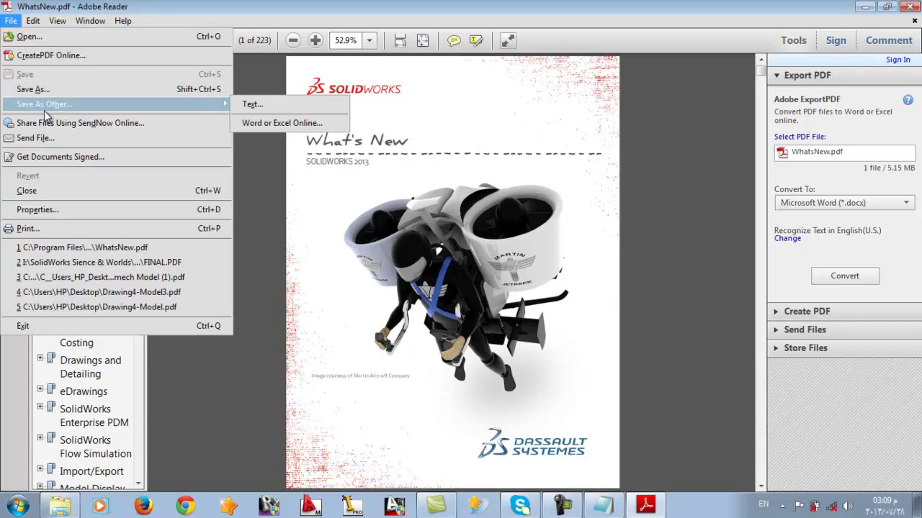
pyautogui.click(262, 106)
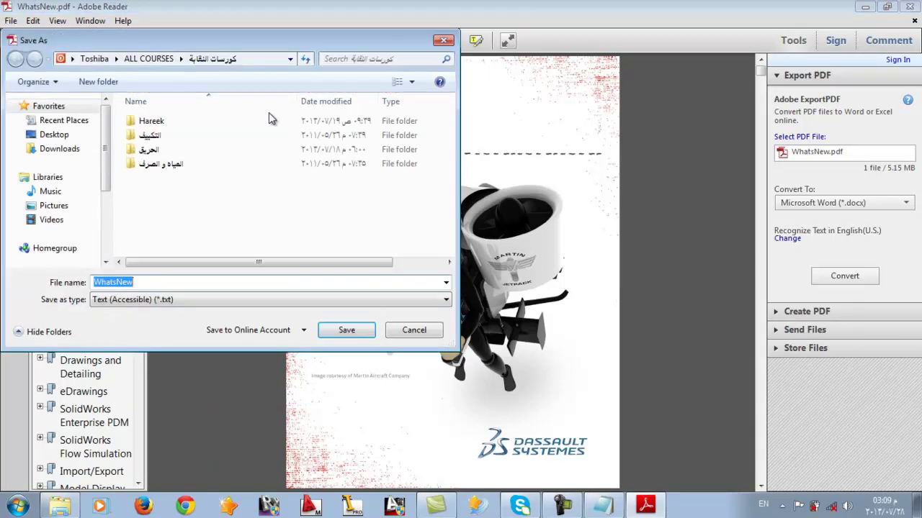
pyautogui.click(54, 134)
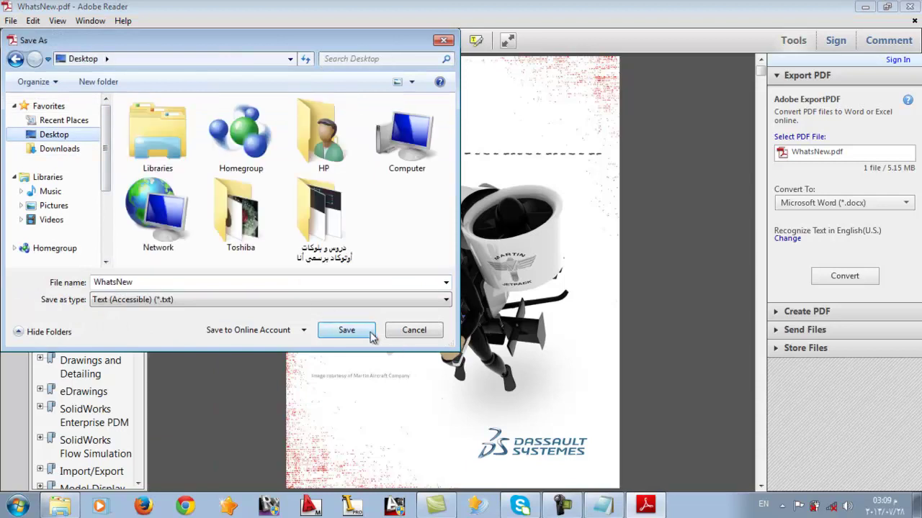
pyautogui.click(369, 331)
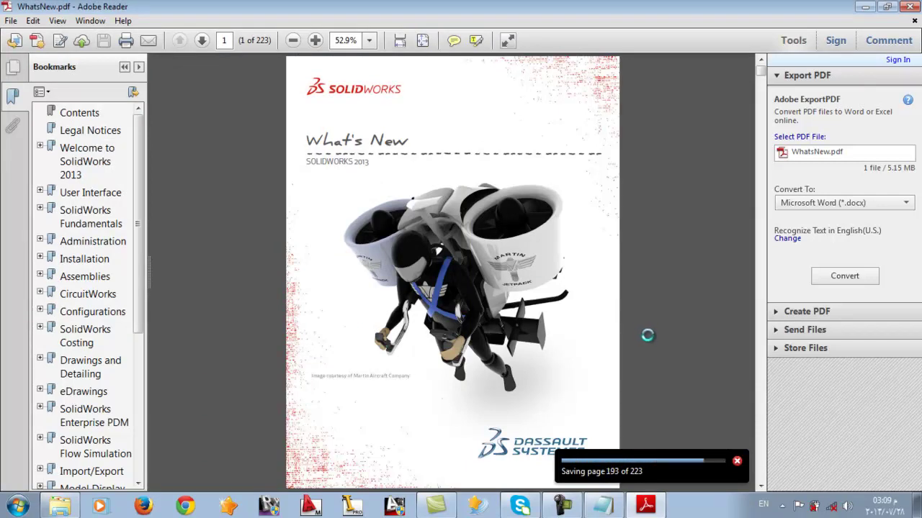
# - Close Adobe Reader, refresh the desktop, and bring the Crack folder forward
pyautogui.click(912, 13)
pyautogui.rightClick(477, 183)
pyautogui.click(515, 220)
pyautogui.moveTo(505, 306); pyautogui.dragTo(450, 406)
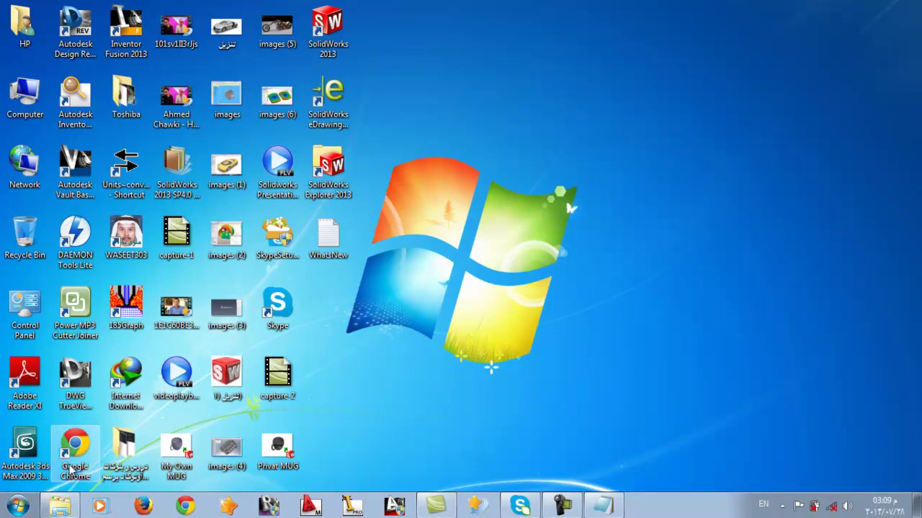
pyautogui.click(60, 507)
# - Refresh the folder and go back up into the inner SolidWorks_2013_SP0.0_x32 folder
pyautogui.click(421, 208)
pyautogui.rightClick(421, 209)
pyautogui.click(456, 262)
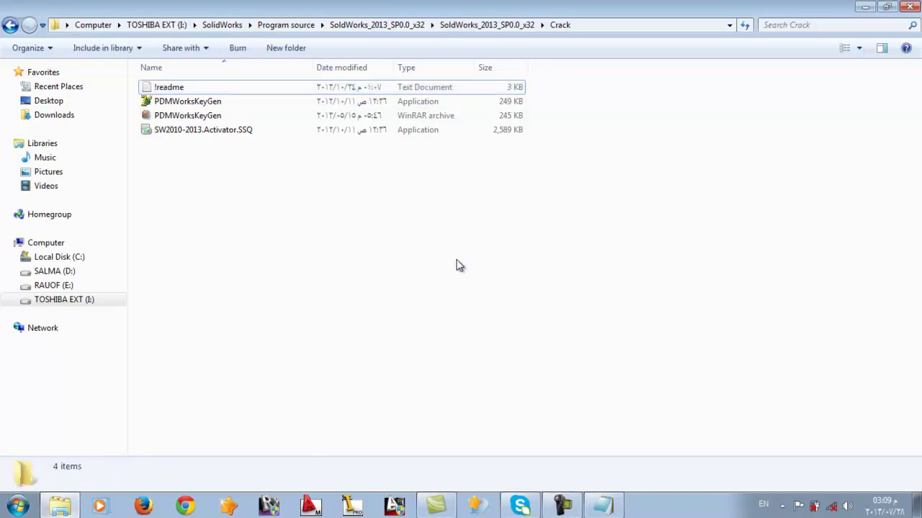
pyautogui.click(380, 24)
pyautogui.doubleClick(238, 88)
# - Open Crack, show its files as large icons, and select SW2010-2013.Activator.SSQ
pyautogui.moveTo(734, 296); pyautogui.dragTo(487, 353)
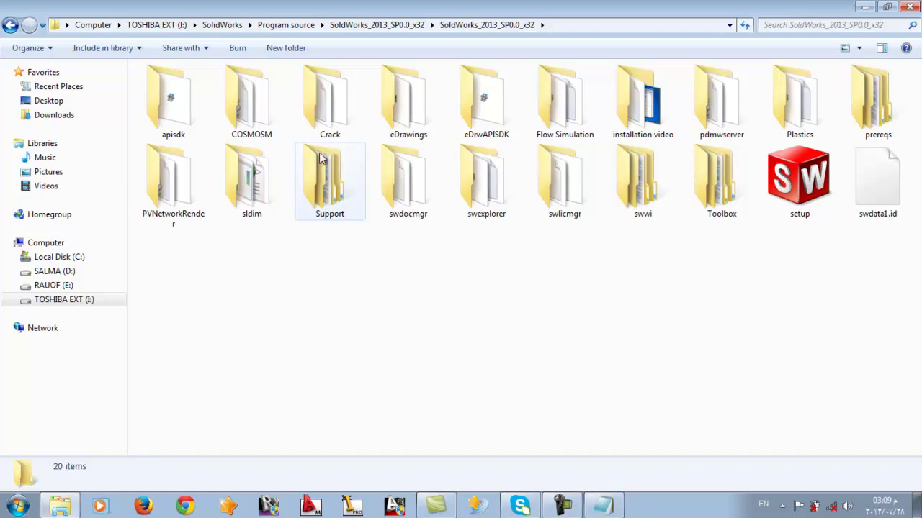
pyautogui.doubleClick(328, 105)
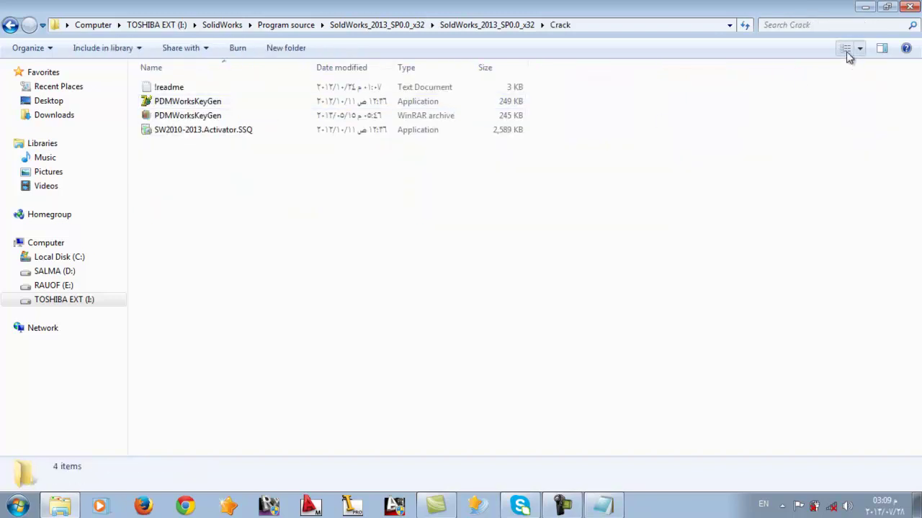
pyautogui.click(843, 47)
pyautogui.click(844, 48)
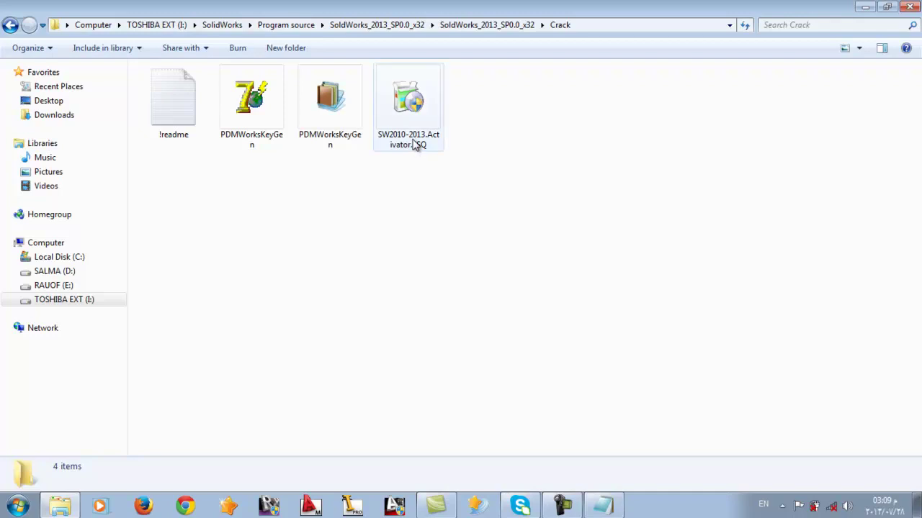
pyautogui.click(409, 110)
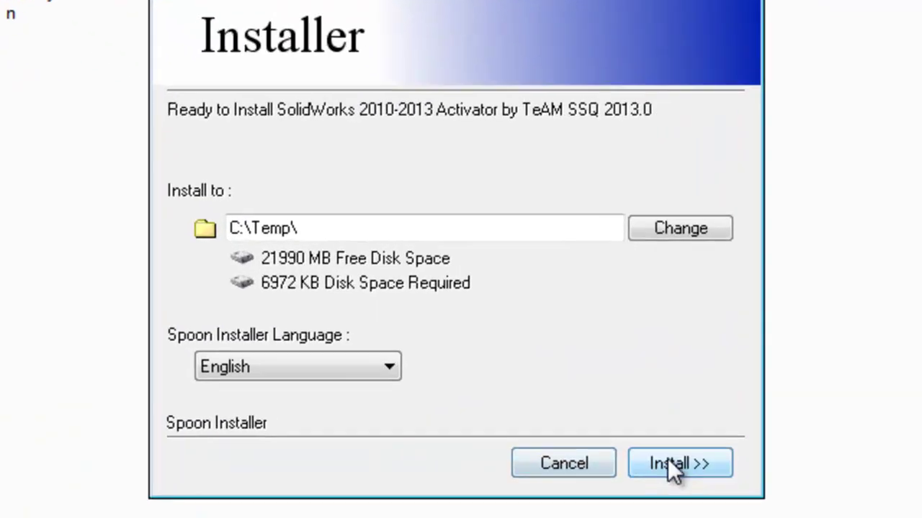
# - Install the activator, clear the old activation info, and activate SolidWorks 2013
pyautogui.click(562, 357)
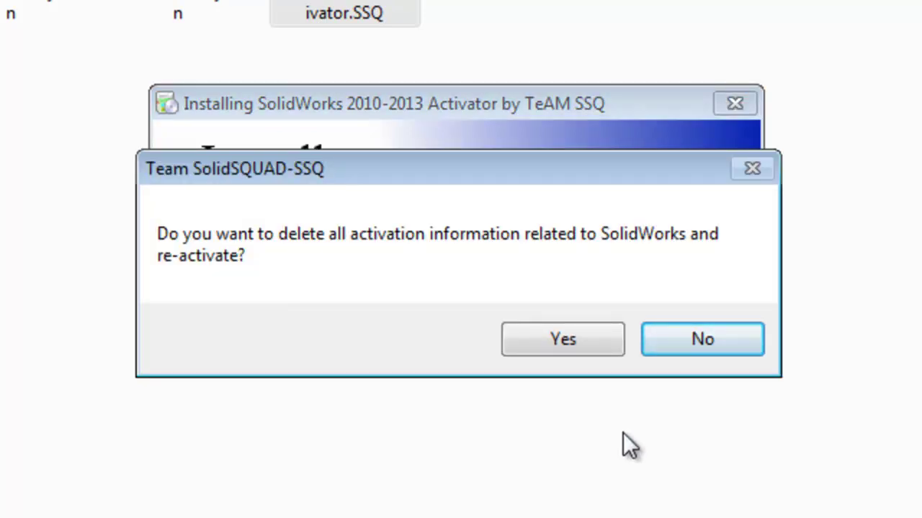
pyautogui.click(536, 339)
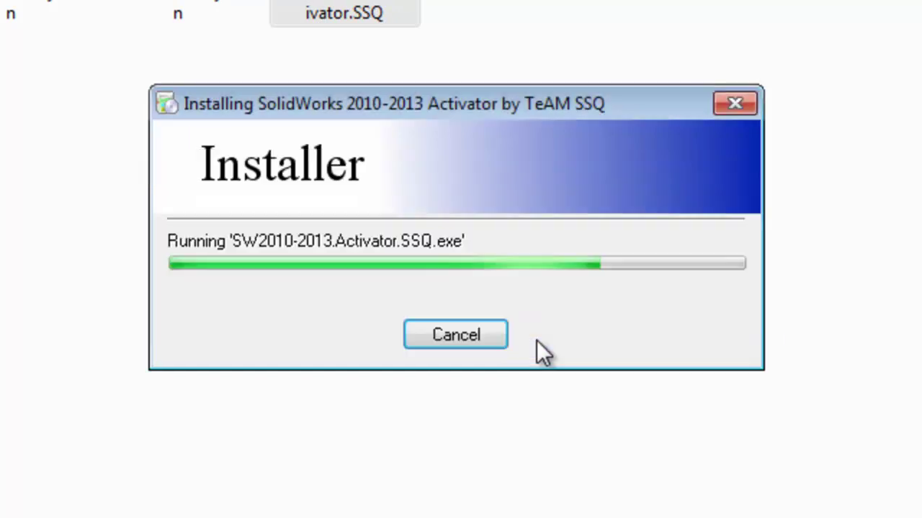
pyautogui.click(536, 340)
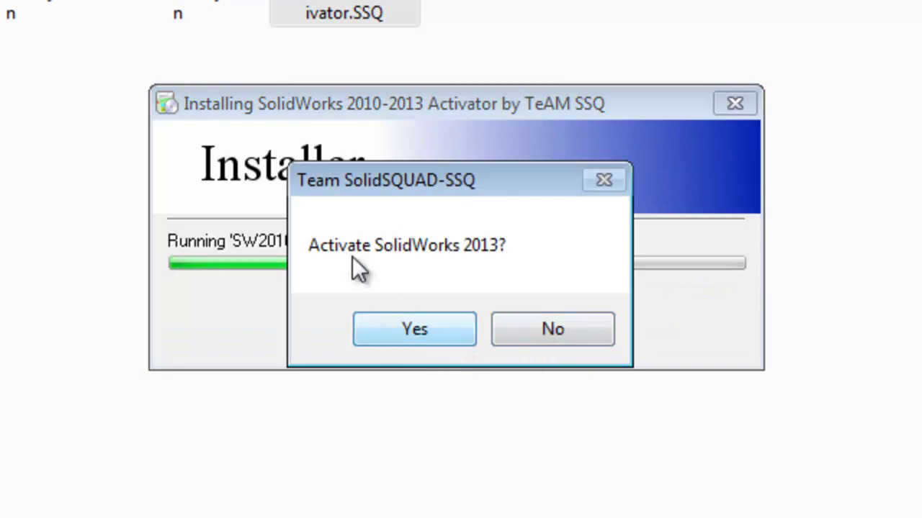
pyautogui.click(399, 327)
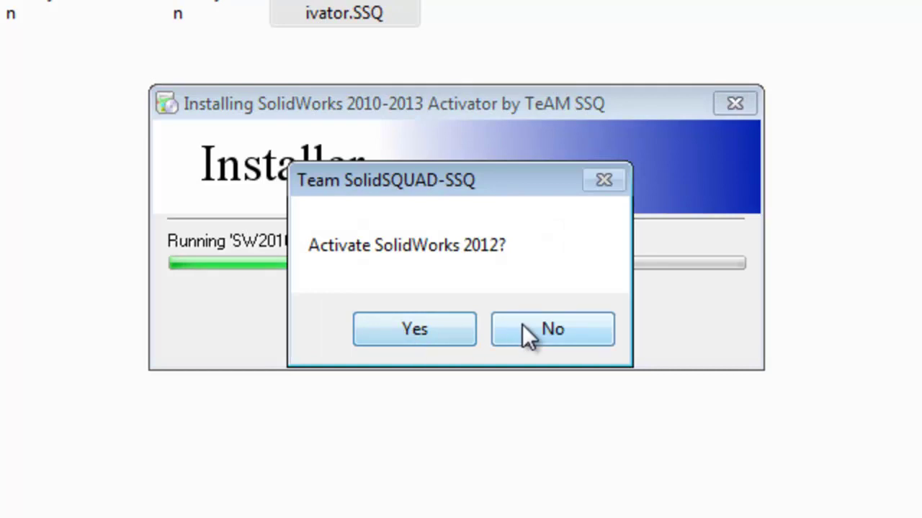
# - Skip activating 2012, 2011 and 2010, decline the extras, and finish the activator
pyautogui.click(538, 329)
pyautogui.click(538, 330)
pyautogui.click(538, 330)
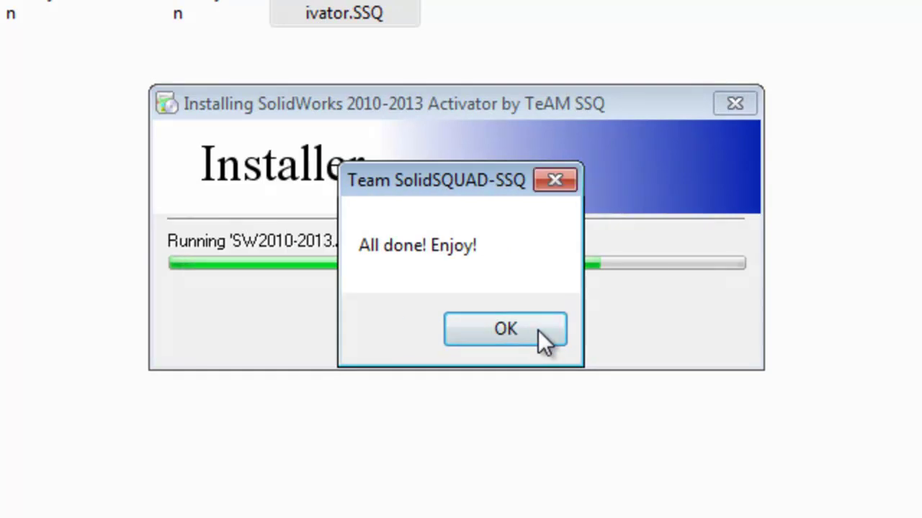
pyautogui.click(481, 328)
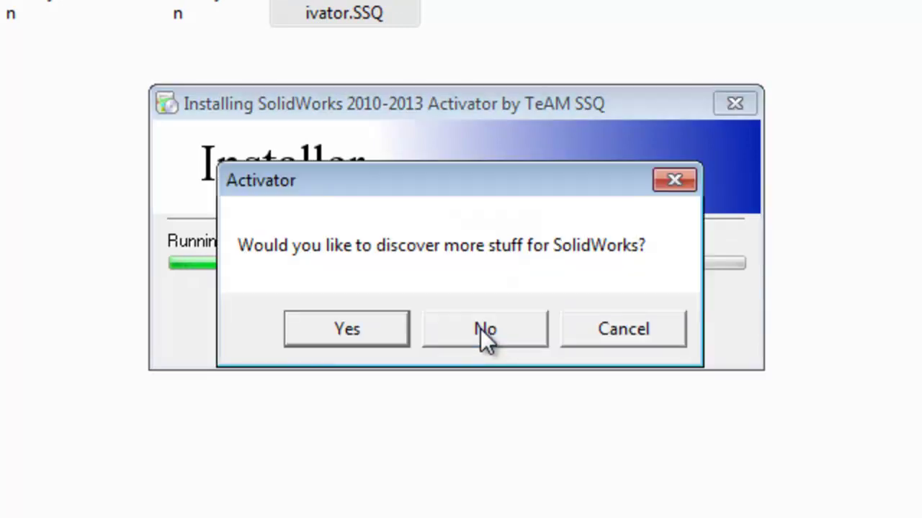
pyautogui.click(343, 337)
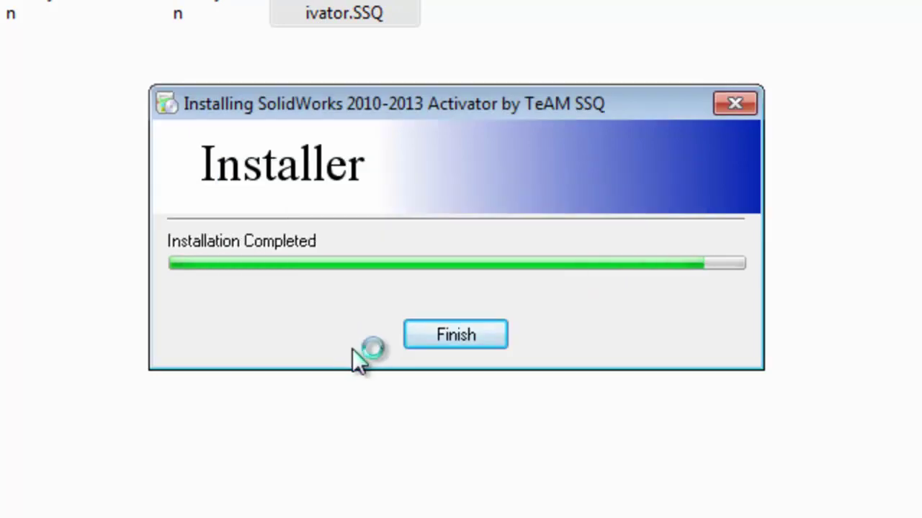
pyautogui.click(475, 335)
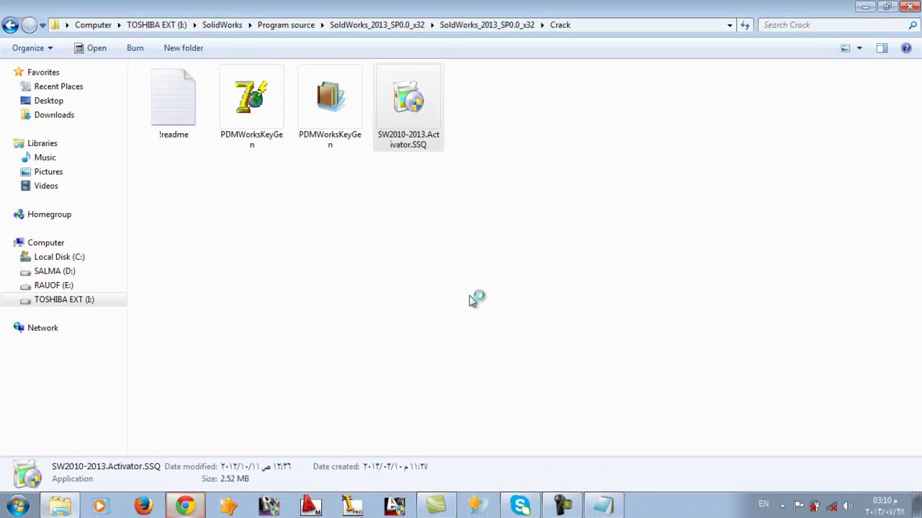
# - Minimize the browser, close the Crack folder, and confirm the program installed correctly
pyautogui.click(198, 510)
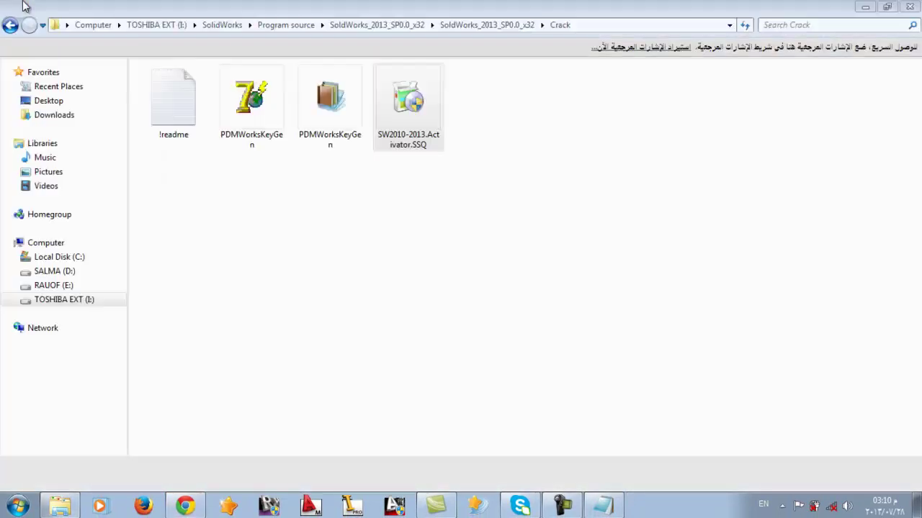
pyautogui.click(16, 6)
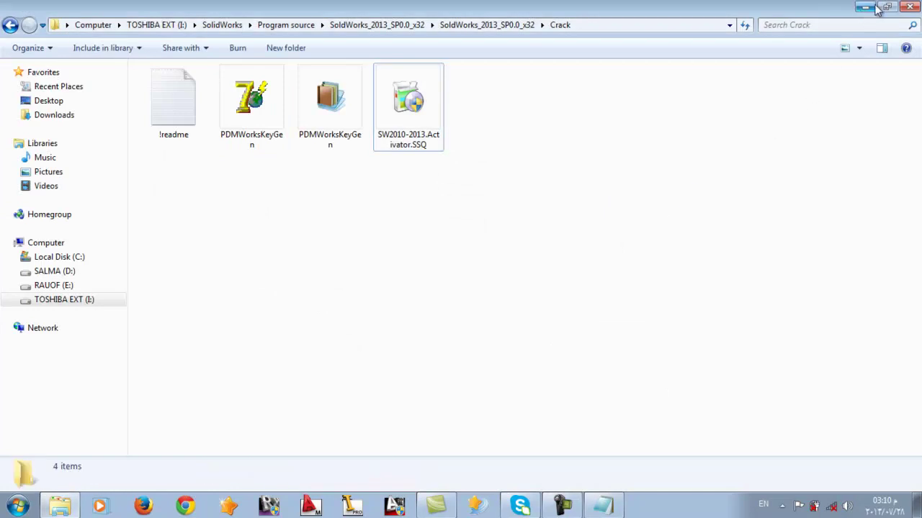
pyautogui.click(909, 6)
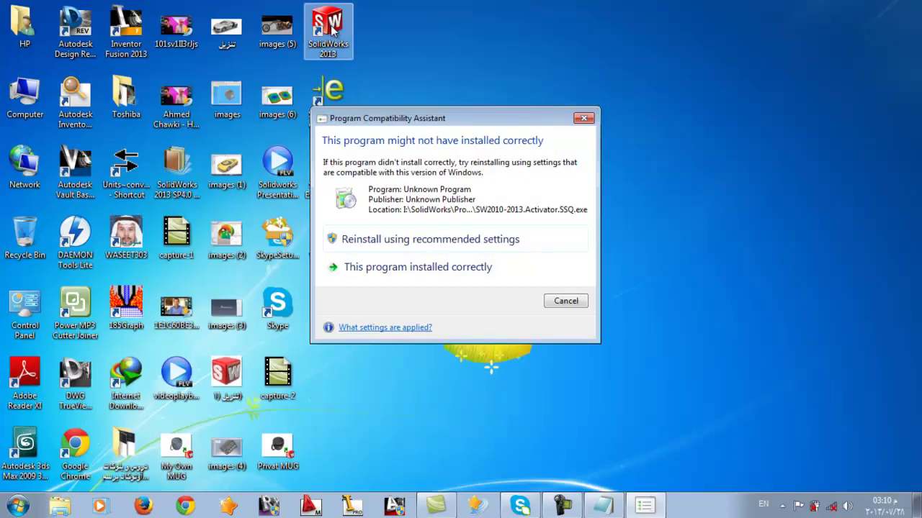
pyautogui.click(468, 275)
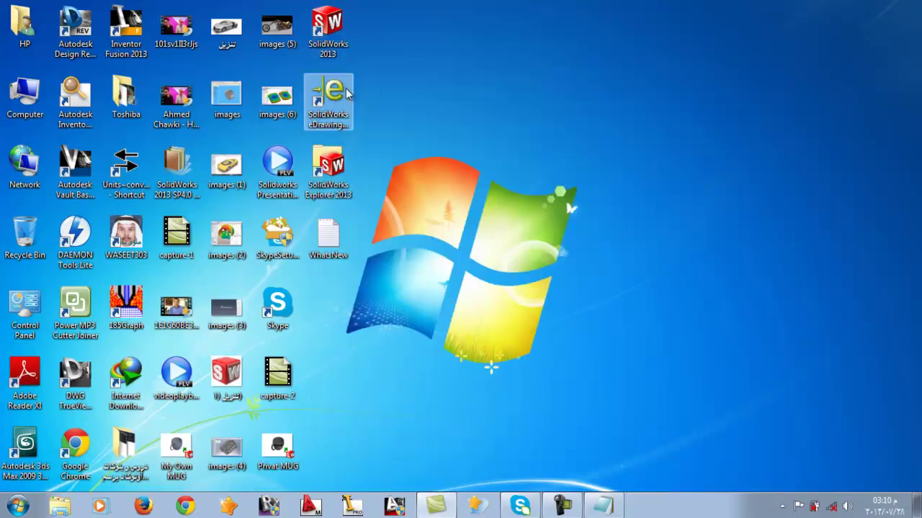
pyautogui.click(330, 36)
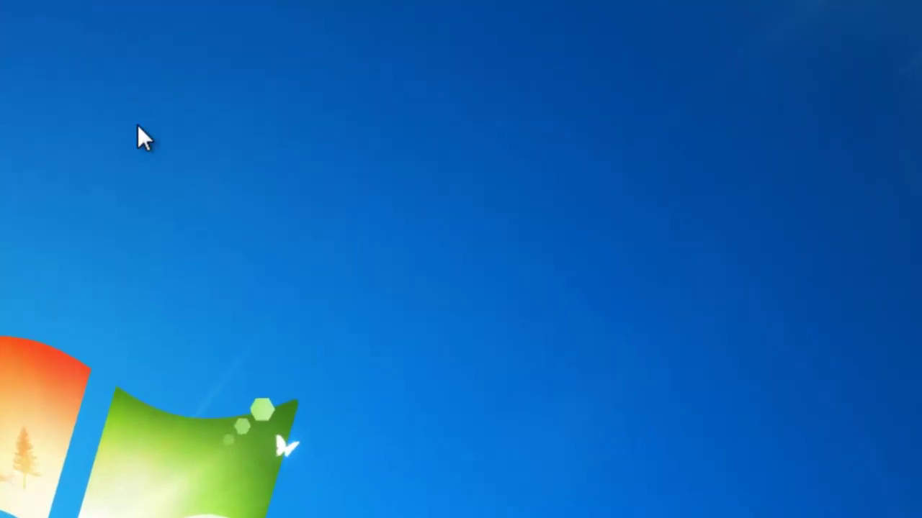
pyautogui.rightClick(116, 99)
# - Refresh the desktop and close the Skype window
pyautogui.click(201, 182)
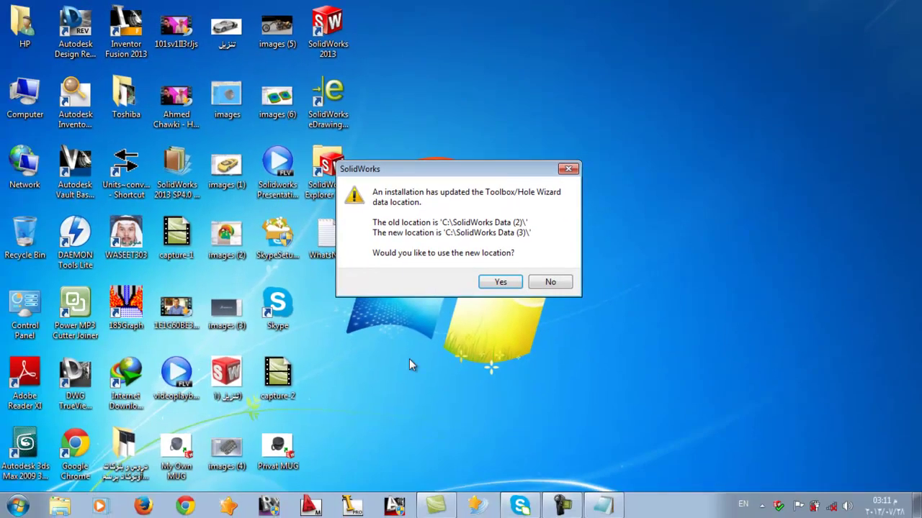
pyautogui.click(362, 319)
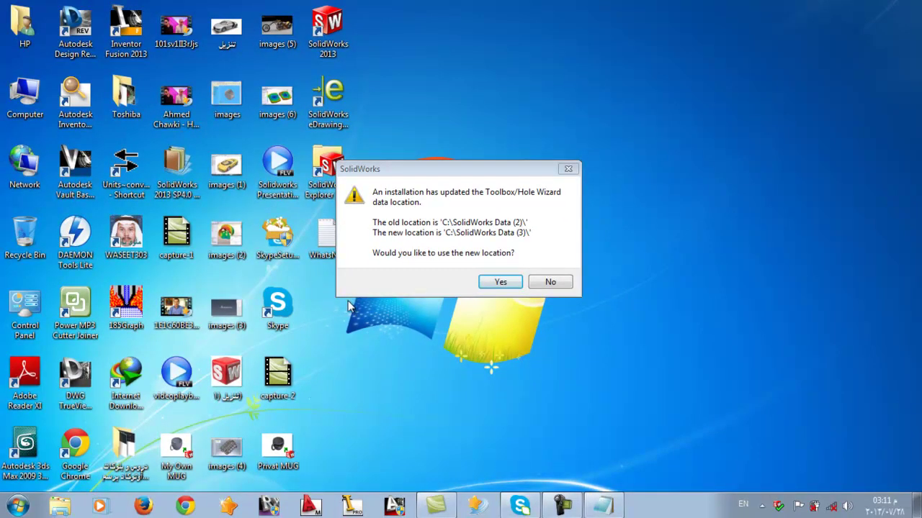
pyautogui.click(522, 506)
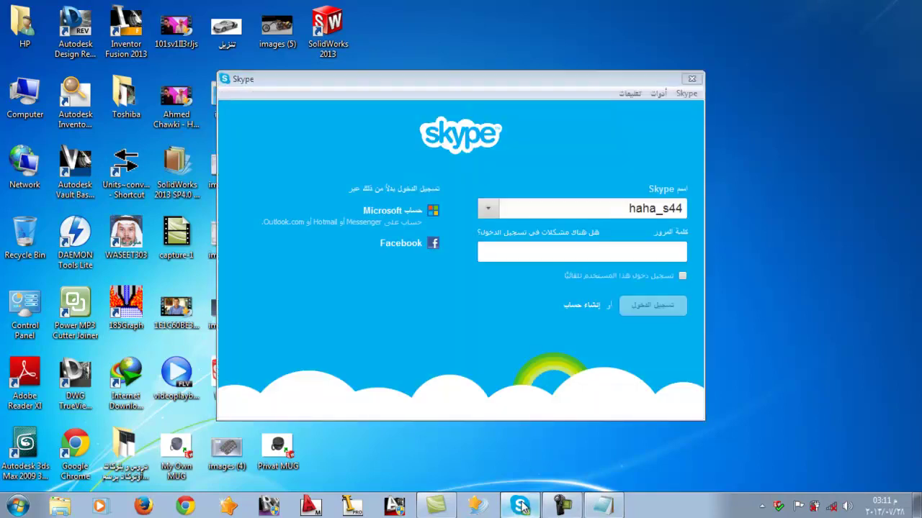
pyautogui.click(691, 79)
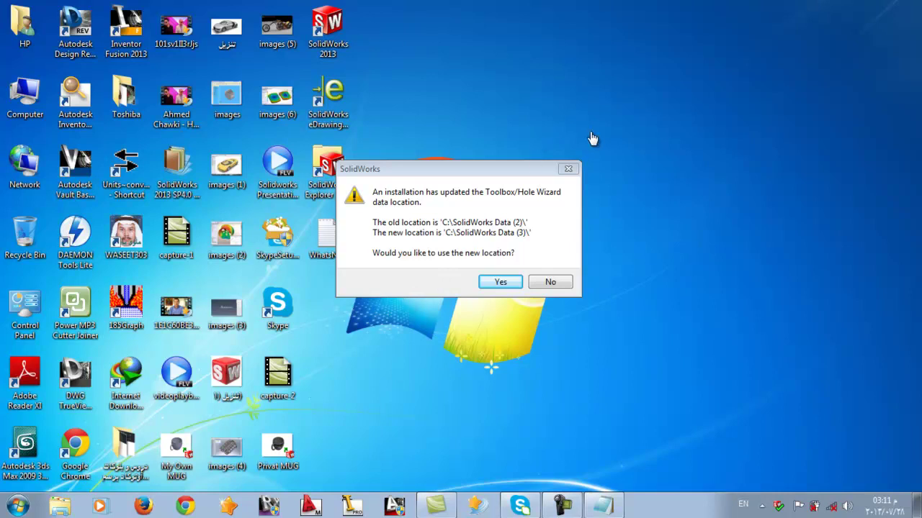
pyautogui.click(435, 504)
pyautogui.click(435, 504)
# - Refresh the desktop, review and minimize the readme notes, then dismiss the Toolbox location prompt
pyautogui.rightClick(494, 412)
pyautogui.click(531, 291)
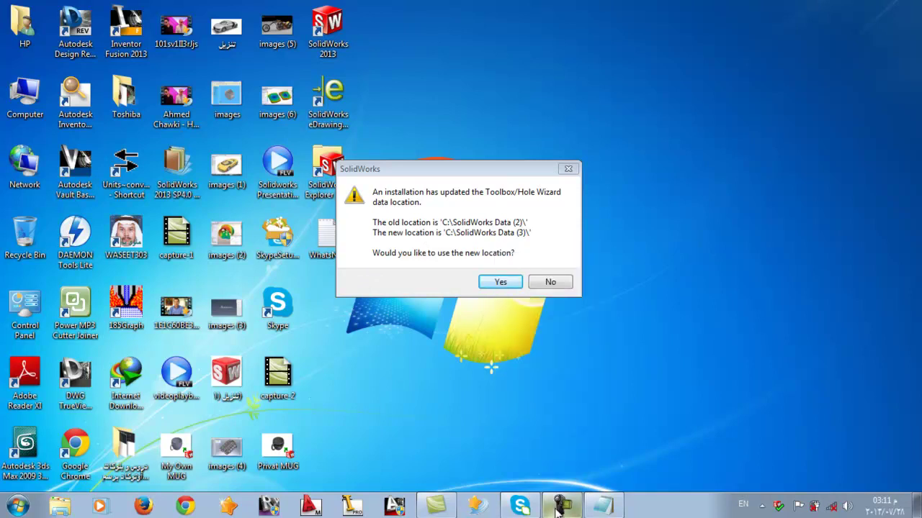
pyautogui.click(601, 507)
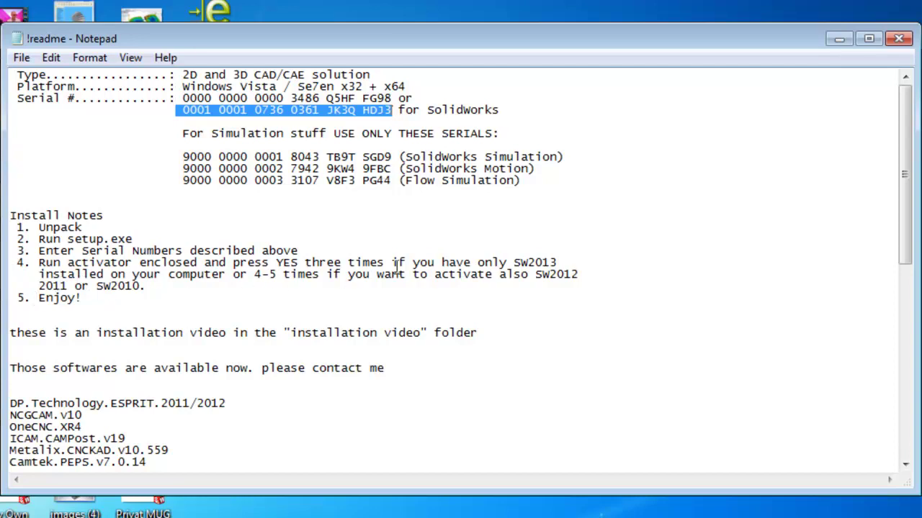
pyautogui.click(839, 39)
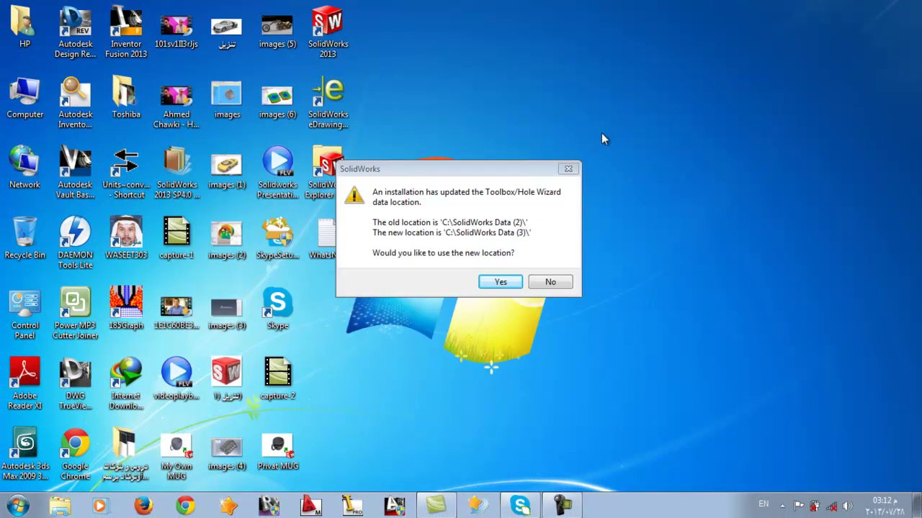
pyautogui.press('Return')
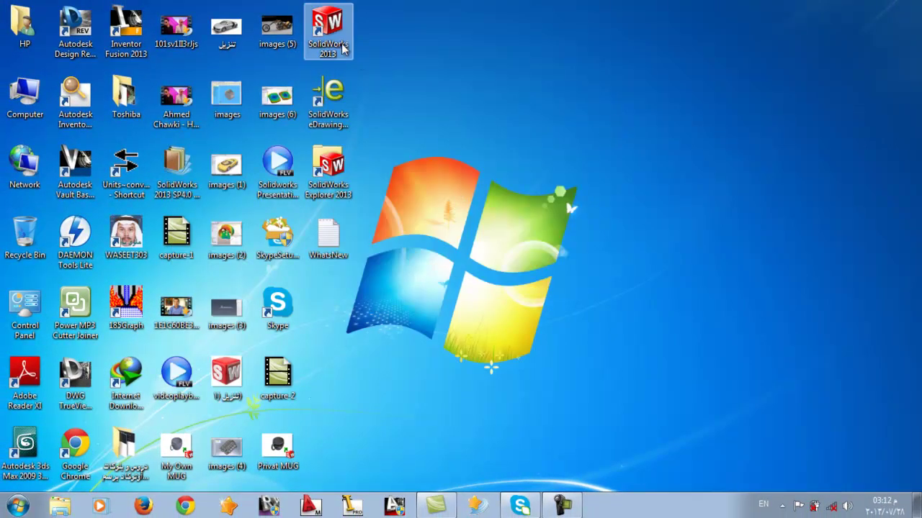
# - Launch SolidWorks 2013 and accept C:\SolidWorks Data (3)\ as the new Toolbox/Hole Wizard location
pyautogui.doubleClick(325, 26)
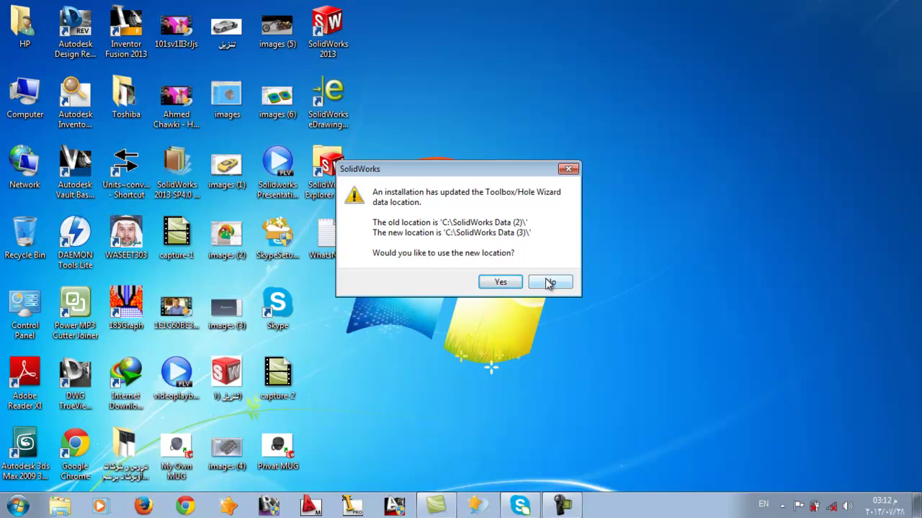
pyautogui.click(500, 282)
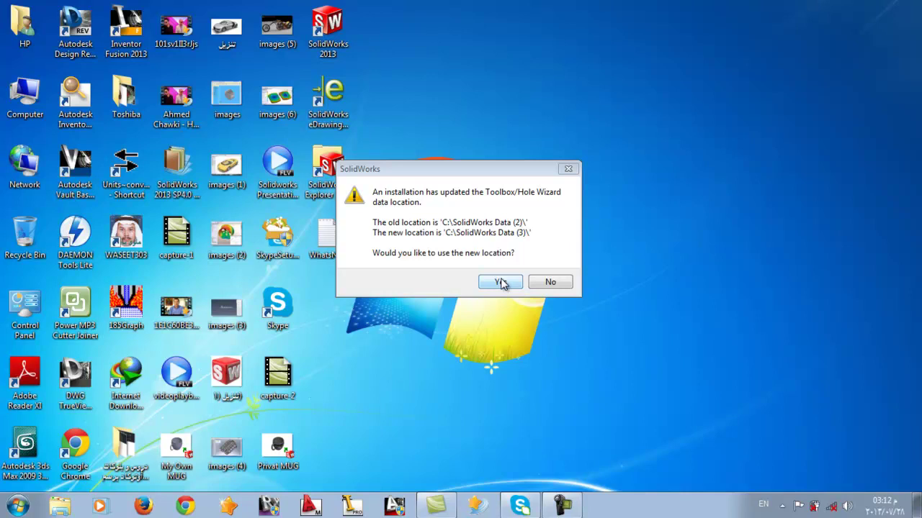
pyautogui.click(498, 283)
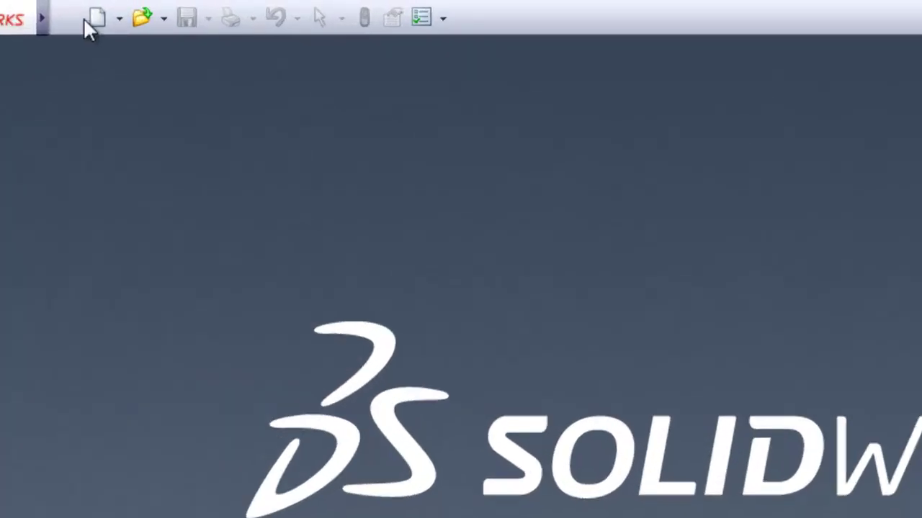
# - Start a new SolidWorks document with the toolbar New button
pyautogui.click(93, 21)
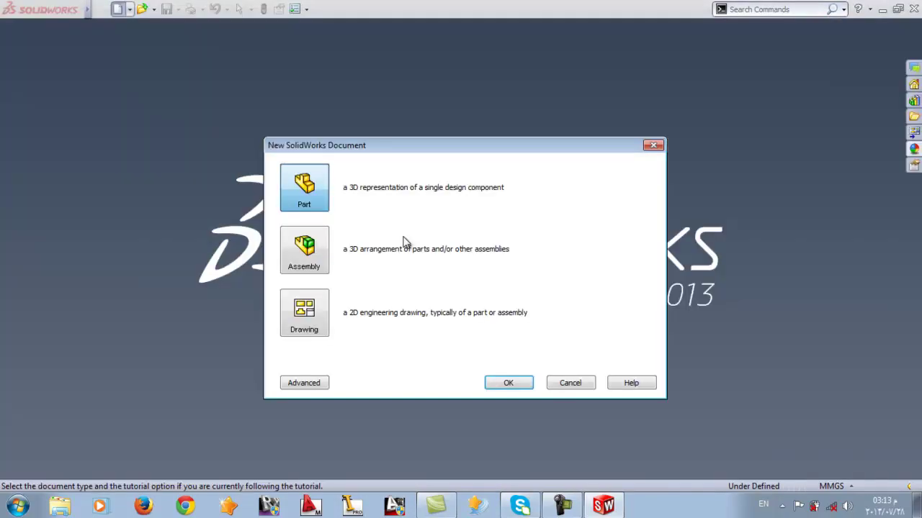
# - Create a new Part and begin a sketch on the Front Plane
pyautogui.doubleClick(315, 203)
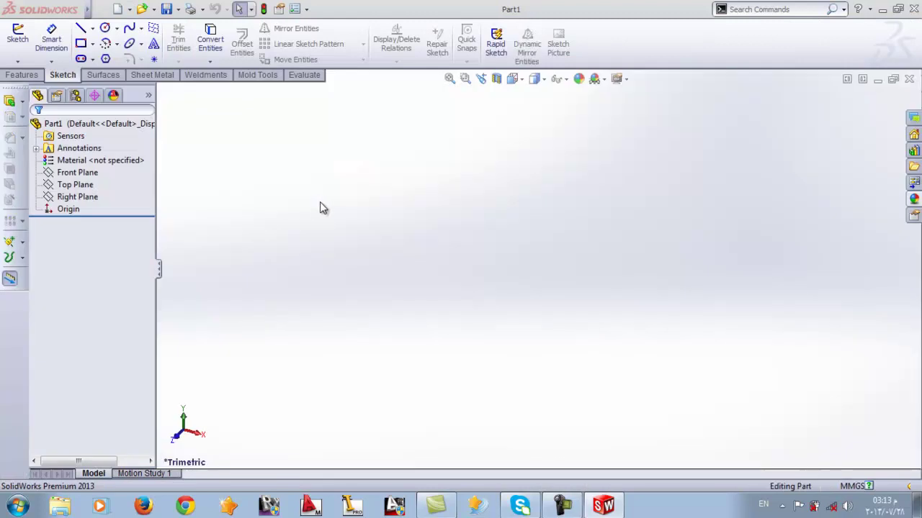
pyautogui.click(77, 173)
pyautogui.click(89, 163)
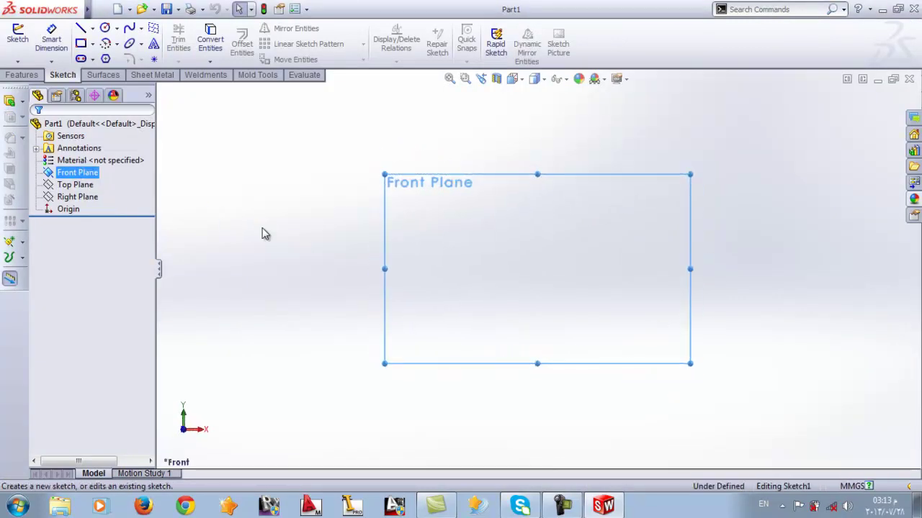
pyautogui.moveTo(267, 231); pyautogui.dragTo(263, 232, button='right')
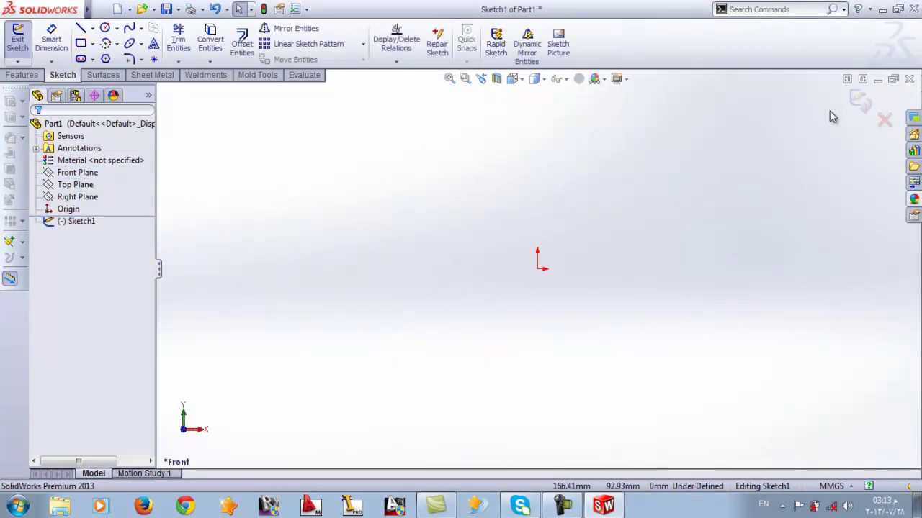
# - Close Part1 without saving, exit SolidWorks and refresh the desktop
pyautogui.click(909, 79)
pyautogui.click(488, 273)
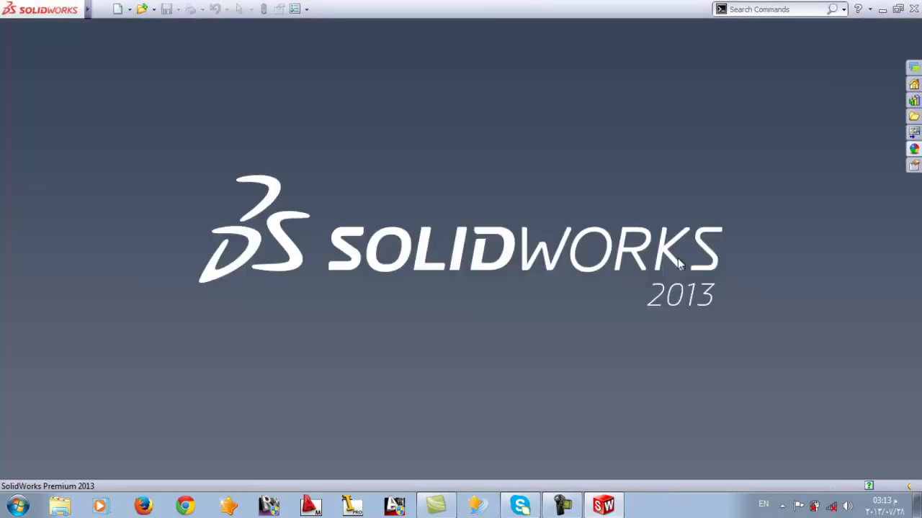
pyautogui.click(913, 8)
pyautogui.rightClick(440, 170)
pyautogui.click(455, 206)
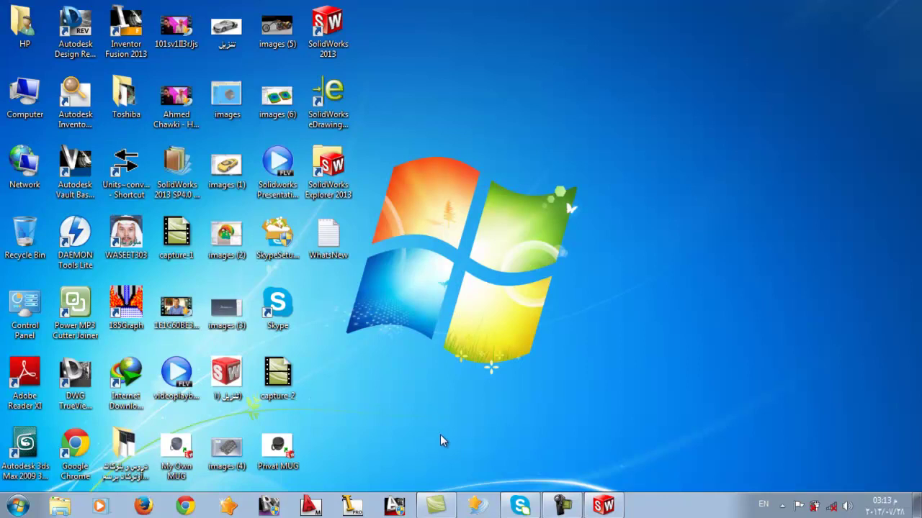